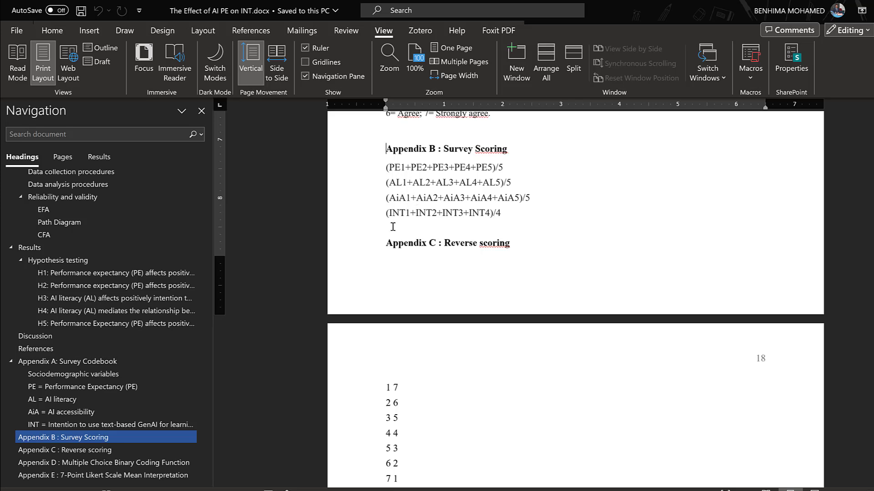
Bring the JASP file '2025 Coded data on AI TAM' in front of the Word appendix
{"action": "left_click", "coordinate": [225, 490]}
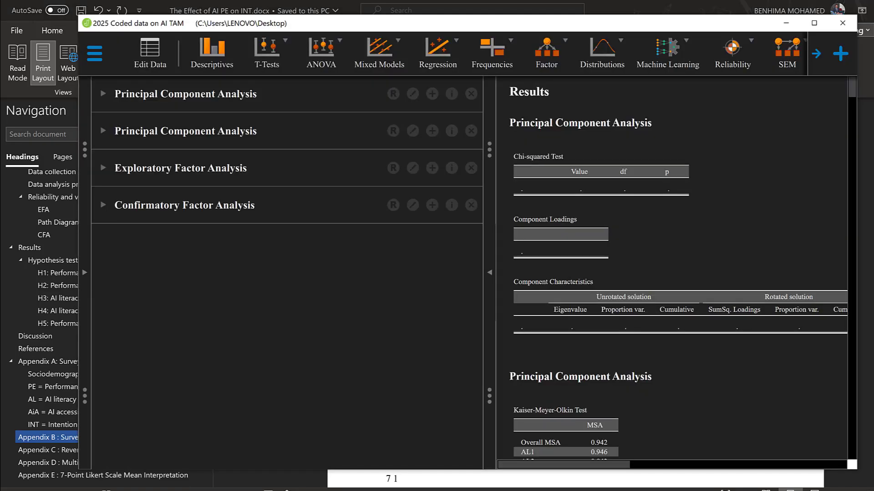
Maximize JASP and show the survey data sheet, scrolled to its last column AL1r
{"action": "key", "text": "super+Up"}
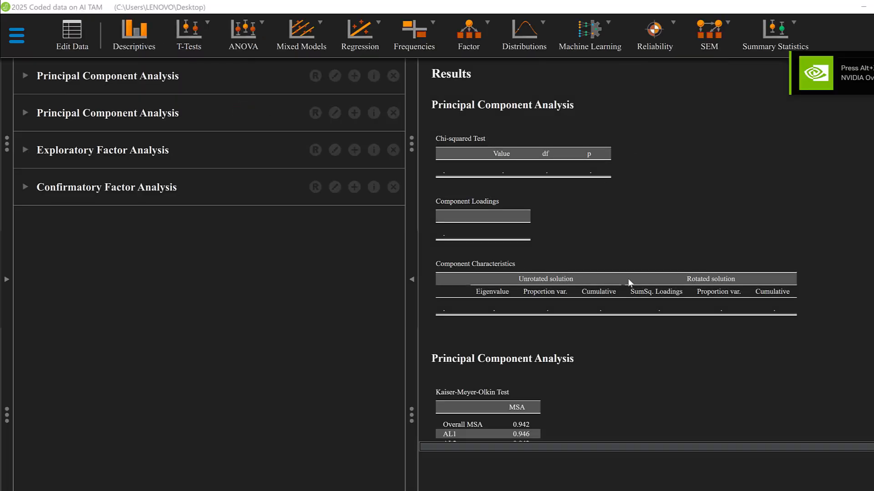
{"action": "left_click", "coordinate": [7, 144]}
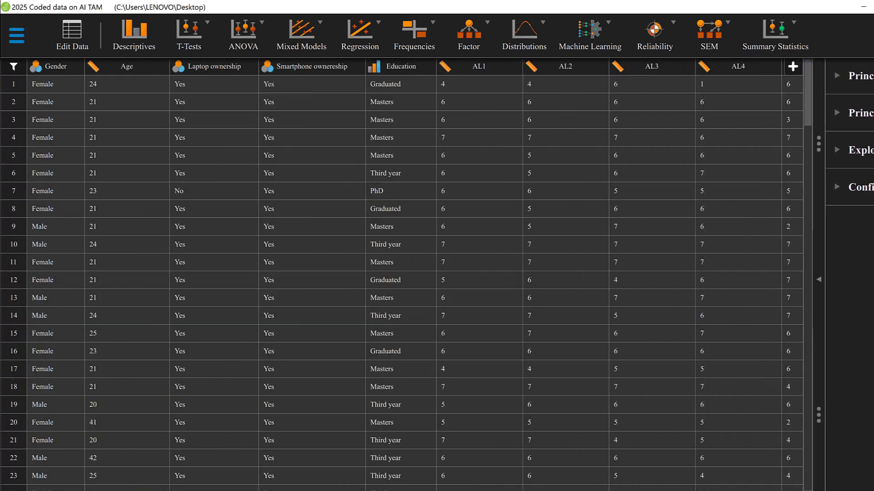
{"action": "left_click_drag", "start_coordinate": [192, 488], "coordinate": [781, 458]}
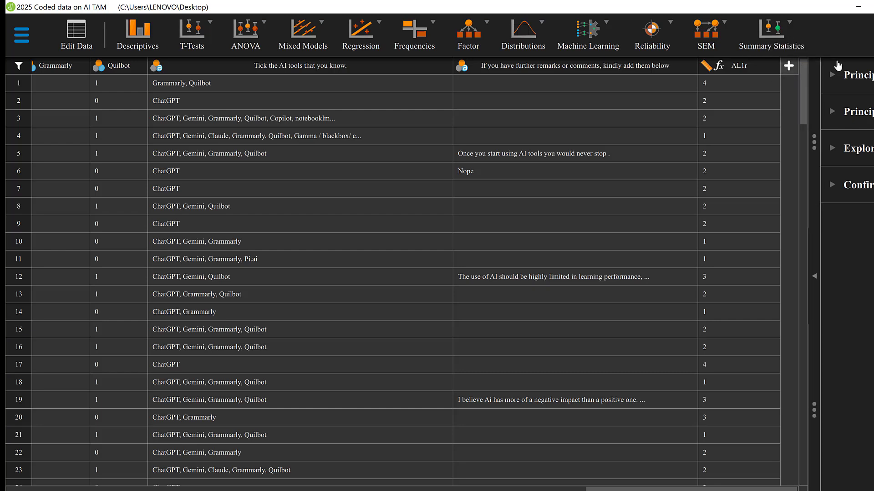
Create a scale drag-and-drop computed column named 'PE' and open its formula editor
{"action": "left_click", "coordinate": [788, 67]}
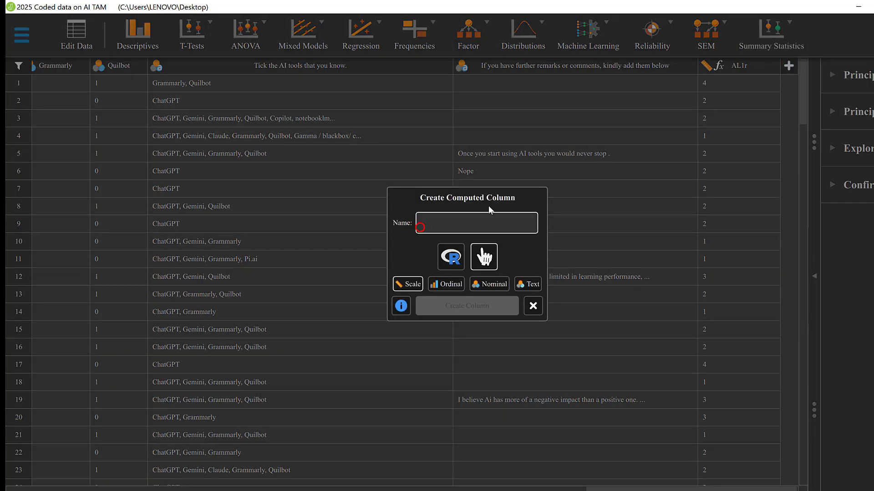
{"action": "type", "text": "PE"}
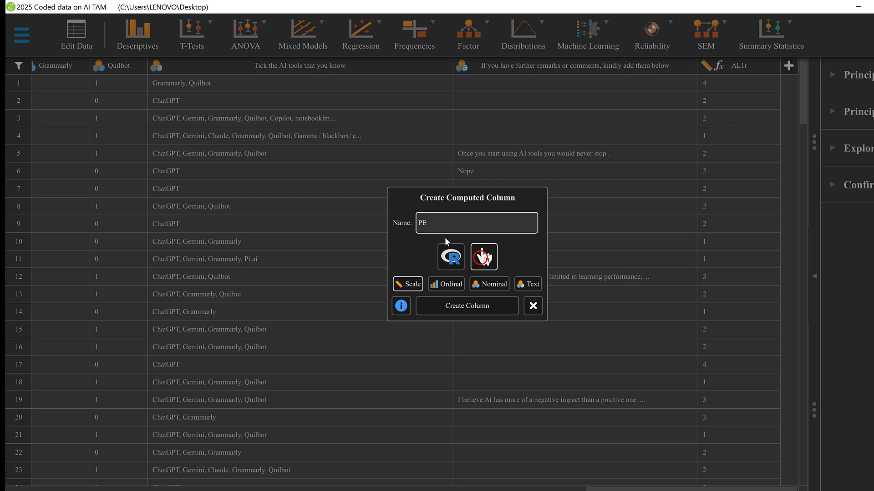
{"action": "left_click", "coordinate": [408, 282]}
{"action": "left_click", "coordinate": [450, 305]}
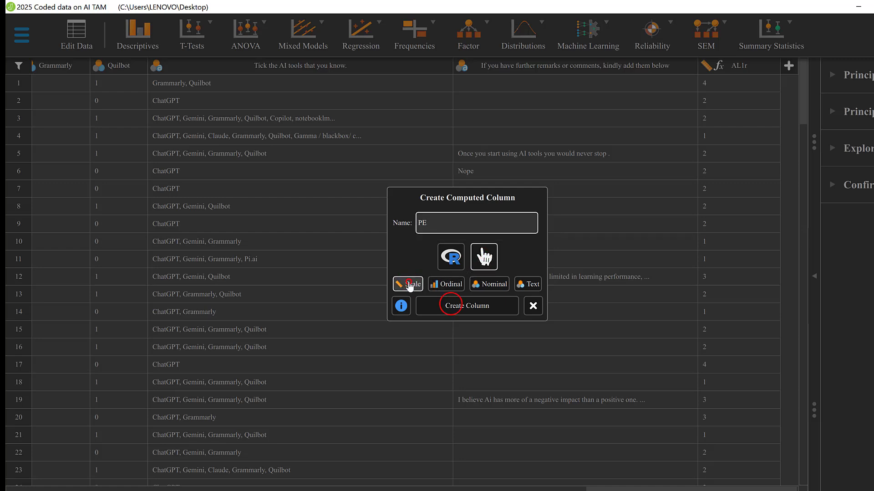
{"action": "left_click_drag", "start_coordinate": [630, 486], "coordinate": [675, 489]}
{"action": "left_click", "coordinate": [737, 69]}
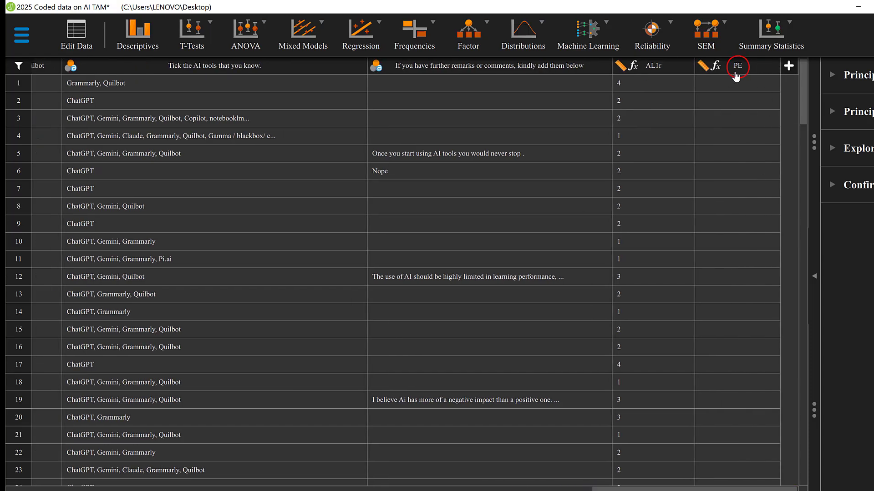
{"action": "double_click", "coordinate": [737, 68]}
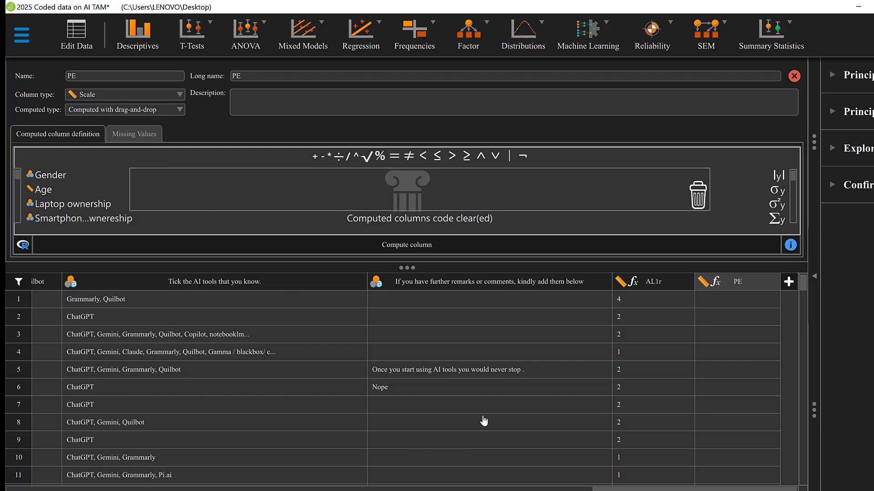
{"action": "key", "text": "alt+Tab"}
Copy the Appendix B line (PE1+PE2+PE3+PE4+PE5)/5 and start the JASP formula with PE1
{"action": "left_click", "coordinate": [506, 164]}
{"action": "left_click_drag", "start_coordinate": [507, 165], "coordinate": [387, 164]}
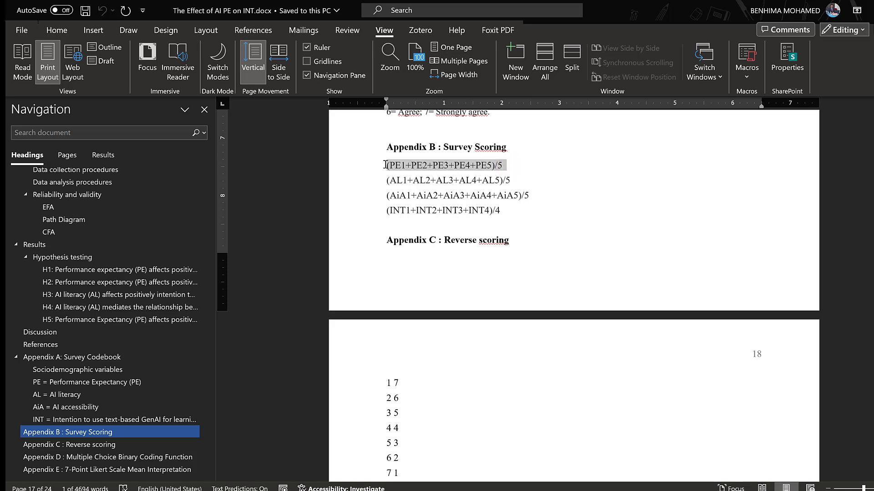
{"action": "right_click", "coordinate": [412, 165]}
{"action": "left_click", "coordinate": [440, 229]}
{"action": "key", "text": "alt+Tab"}
{"action": "double_click", "coordinate": [41, 211]}
Build the sum PE1+PE2+PE3+PE4+PE5 in the PE drag-and-drop formula
{"action": "left_click_drag", "start_coordinate": [41, 211], "coordinate": [697, 192]}
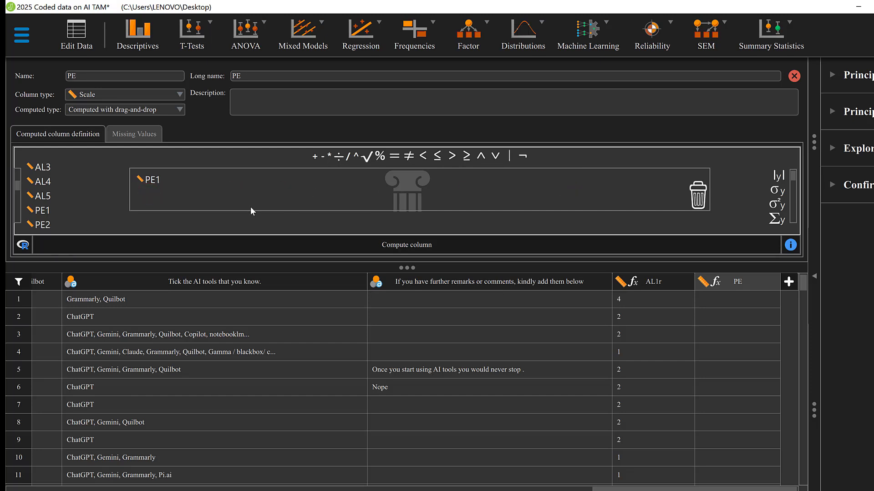
{"action": "left_click", "coordinate": [315, 157]}
{"action": "double_click", "coordinate": [41, 224]}
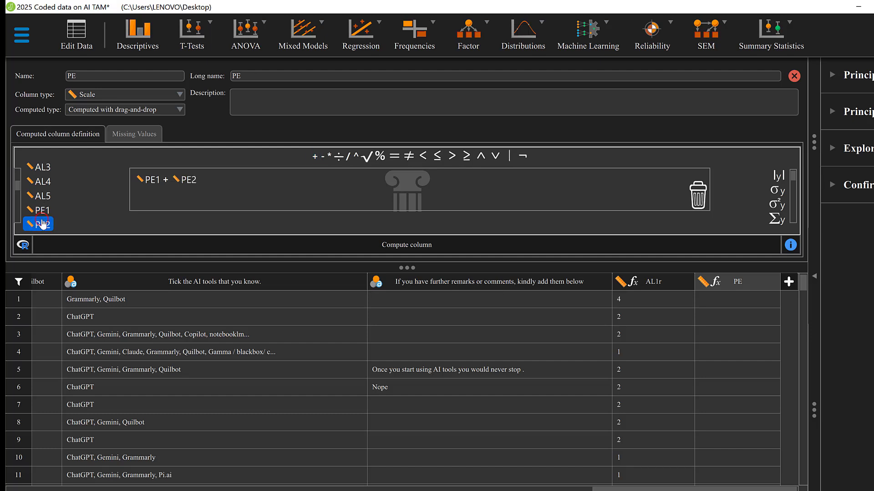
{"action": "left_click", "coordinate": [316, 157]}
{"action": "scroll", "coordinate": [69, 210], "scroll_direction": "down", "scroll_amount": 3}
{"action": "double_click", "coordinate": [42, 195]}
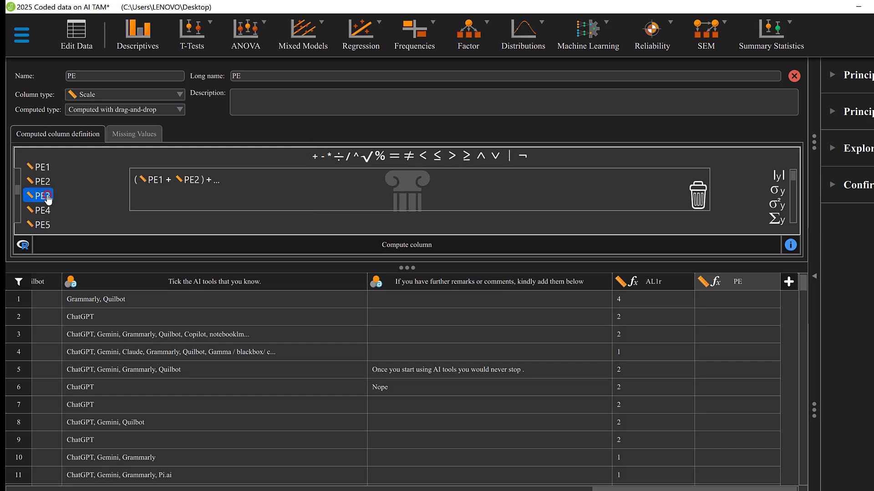
{"action": "left_click", "coordinate": [312, 157]}
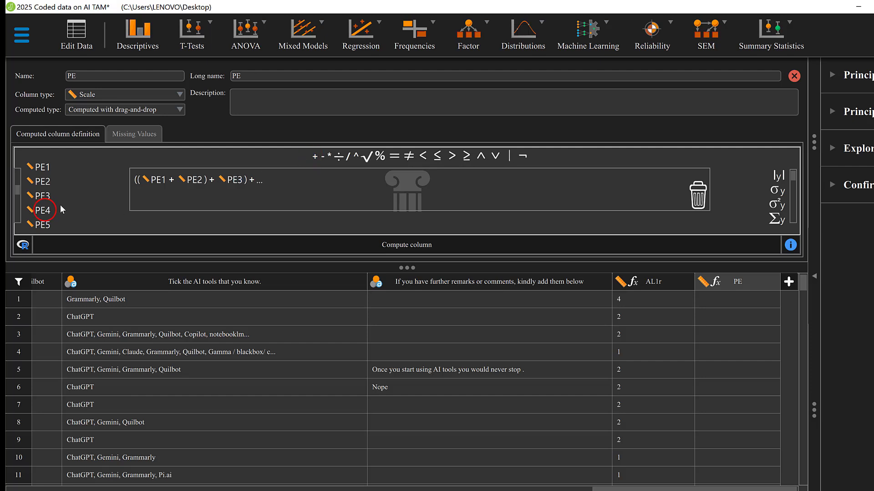
{"action": "double_click", "coordinate": [44, 210]}
{"action": "left_click", "coordinate": [312, 156]}
{"action": "double_click", "coordinate": [41, 224]}
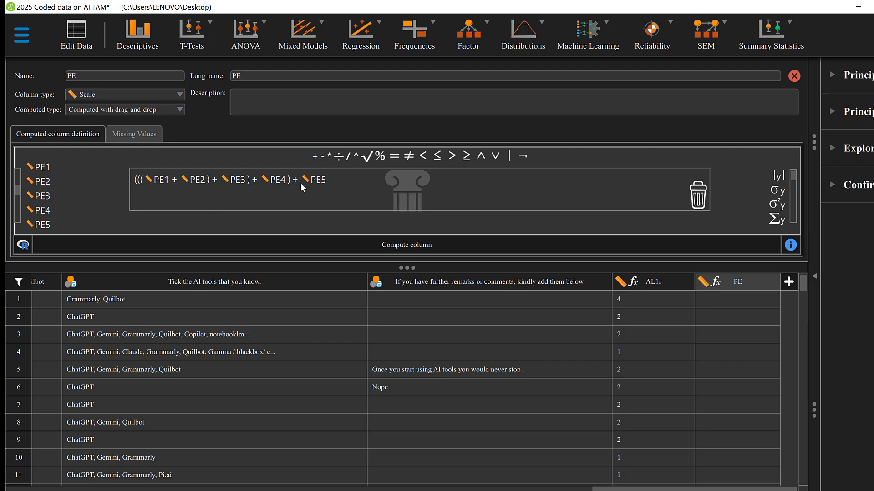
Divide the PE sum by 5 and compute the column, giving values like 2.4, 5.8, 6.6
{"action": "left_click", "coordinate": [348, 158]}
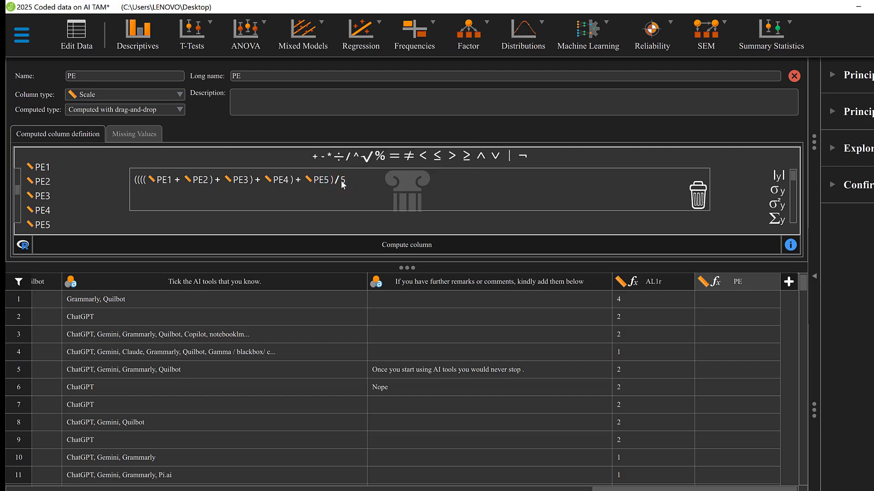
{"action": "left_click", "coordinate": [403, 246]}
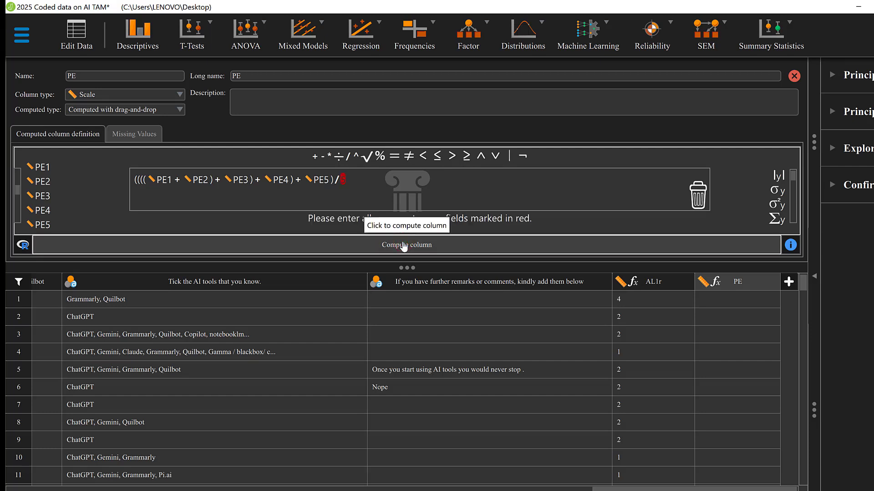
{"action": "type", "text": "5"}
{"action": "left_click", "coordinate": [403, 246]}
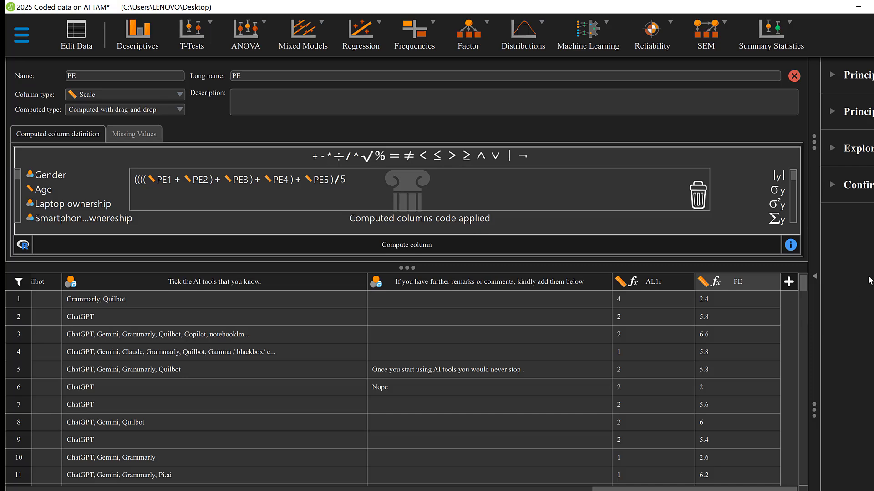
{"action": "scroll", "coordinate": [714, 356], "scroll_direction": "down", "scroll_amount": 3}
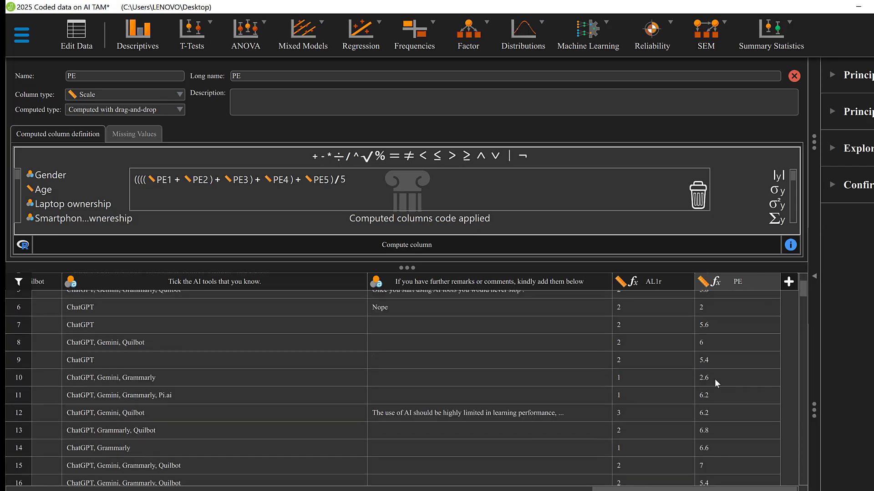
{"action": "scroll", "coordinate": [715, 382], "scroll_direction": "down", "scroll_amount": 6}
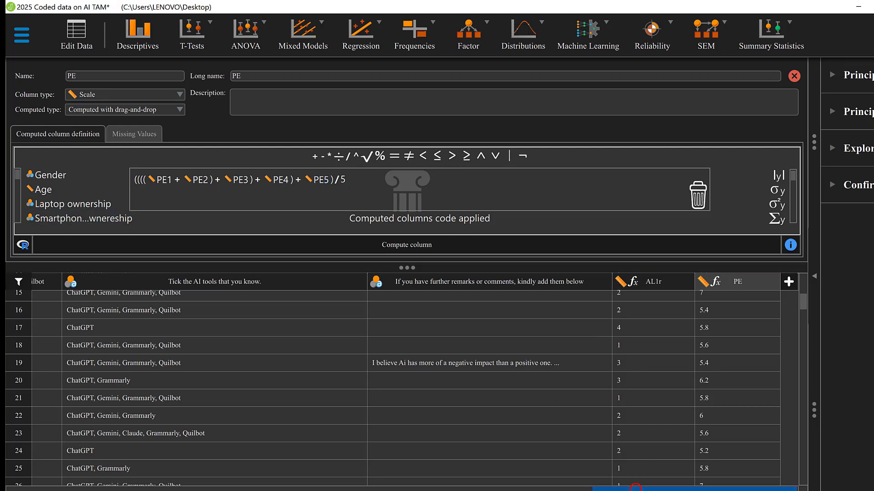
Create a scale computed column named 'AL', copied from the Word appendix, and open its formula editor
{"action": "left_click", "coordinate": [789, 283]}
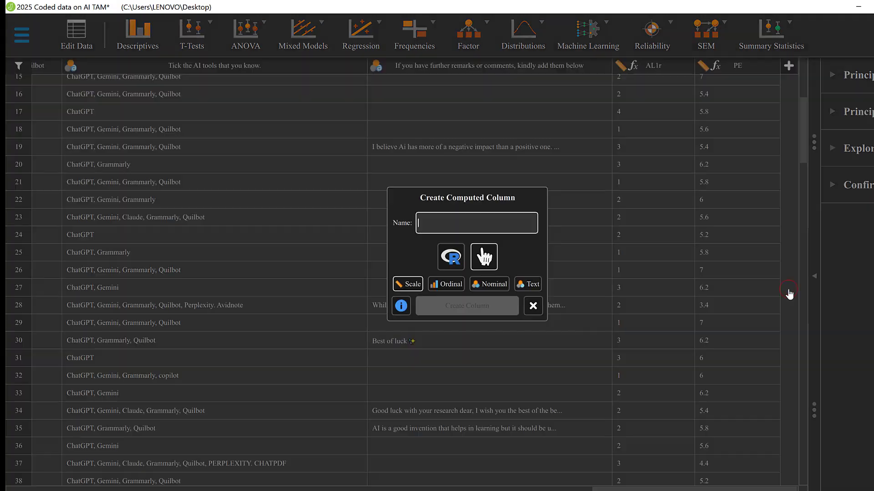
{"action": "key", "text": "alt+Tab"}
{"action": "left_click", "coordinate": [398, 180]}
{"action": "left_click_drag", "start_coordinate": [397, 180], "coordinate": [393, 179]}
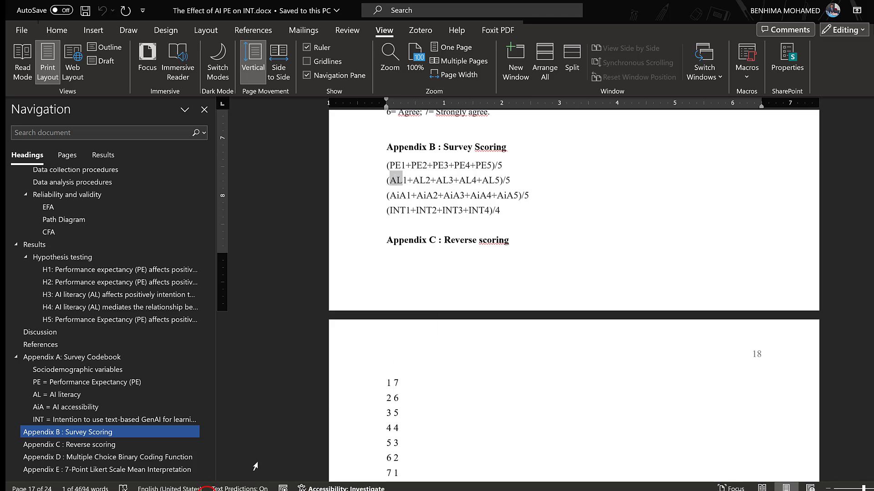
{"action": "left_click", "coordinate": [207, 489]}
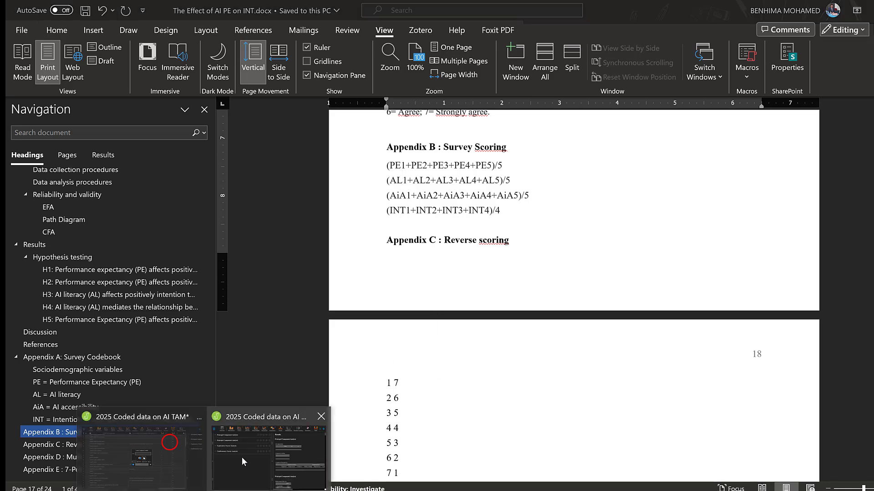
{"action": "left_click", "coordinate": [178, 449]}
{"action": "key", "text": "ctrl+v"}
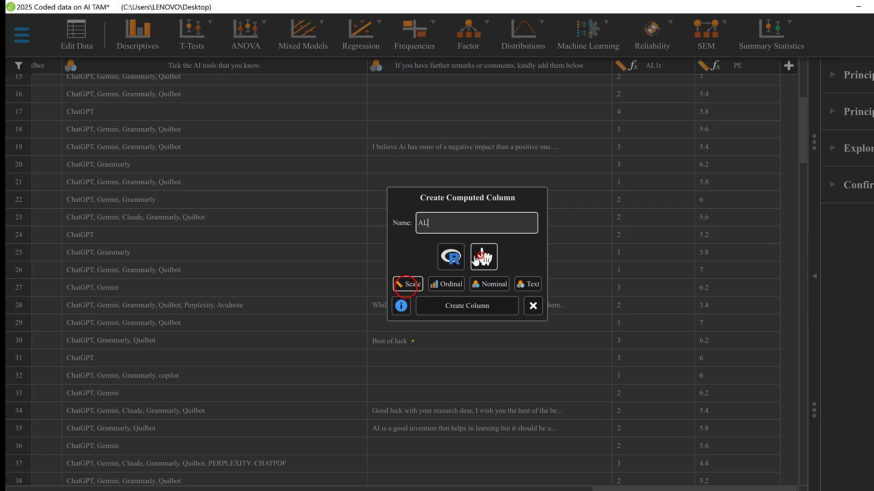
{"action": "left_click", "coordinate": [444, 304]}
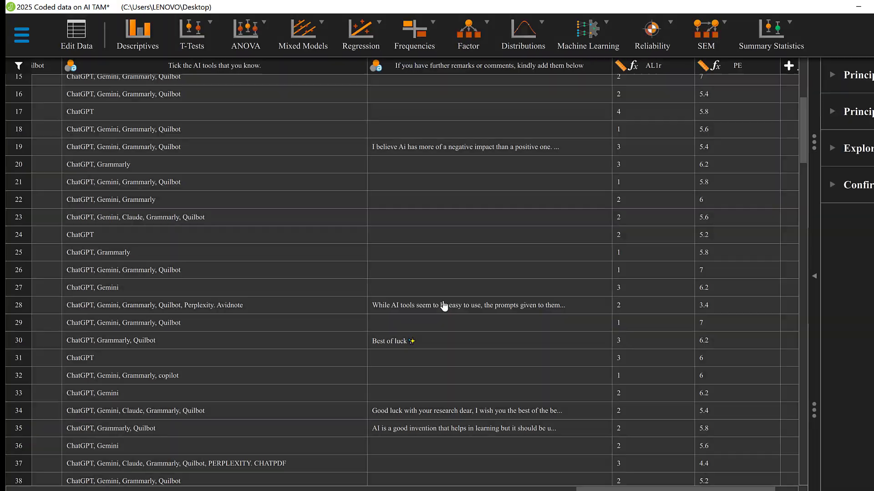
{"action": "left_click_drag", "start_coordinate": [623, 487], "coordinate": [712, 483]}
{"action": "left_click", "coordinate": [726, 66]}
{"action": "double_click", "coordinate": [725, 66]}
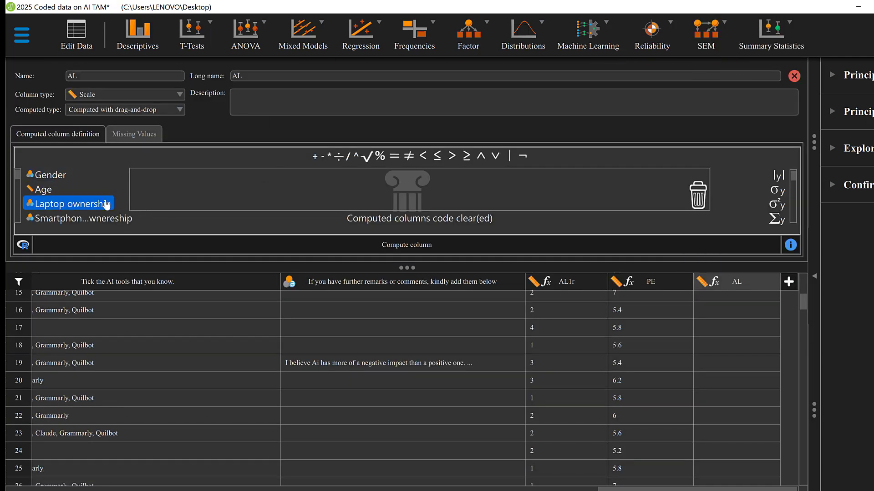
Chain AL1, AL2, AL3 and AL4 with plus operators in the AL formula
{"action": "scroll", "coordinate": [75, 204], "scroll_direction": "down", "scroll_amount": 10}
{"action": "scroll", "coordinate": [68, 194], "scroll_direction": "up", "scroll_amount": 2}
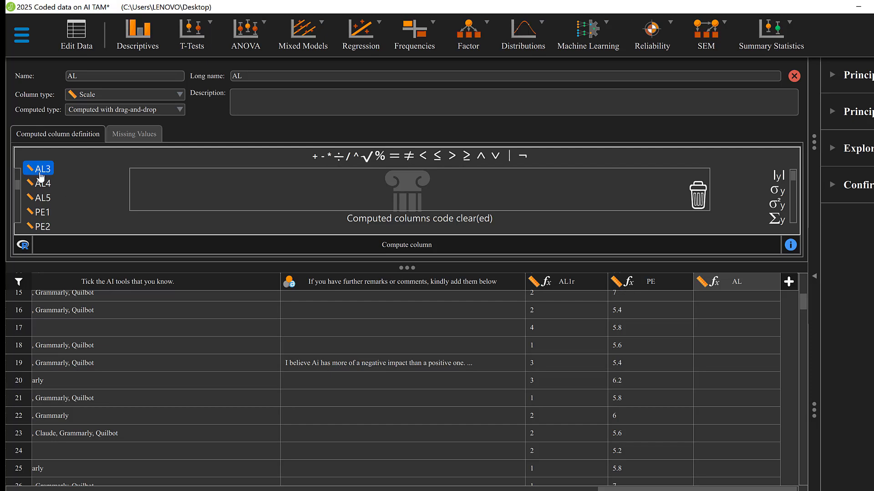
{"action": "scroll", "coordinate": [64, 171], "scroll_direction": "up", "scroll_amount": 2}
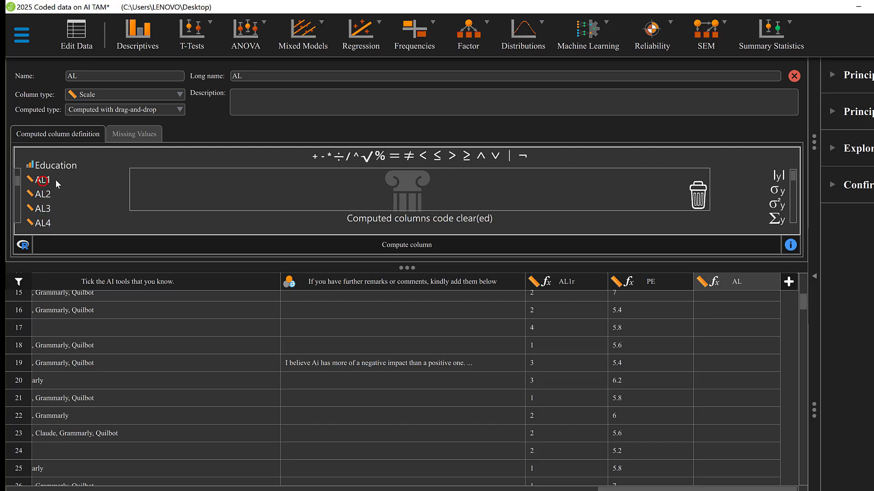
{"action": "left_click_drag", "start_coordinate": [43, 183], "coordinate": [303, 157]}
{"action": "left_click", "coordinate": [311, 156]}
{"action": "left_click_drag", "start_coordinate": [46, 197], "coordinate": [186, 180]}
{"action": "left_click", "coordinate": [317, 157]}
{"action": "left_click_drag", "start_coordinate": [43, 212], "coordinate": [232, 180]}
{"action": "left_click", "coordinate": [312, 156]}
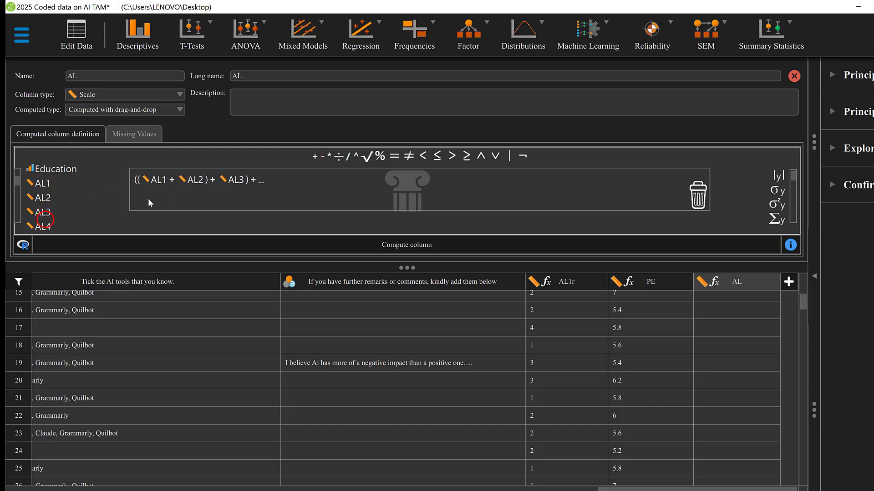
{"action": "mouse_move", "coordinate": [42, 226]}
{"action": "left_mouse_down"}
{"action": "mouse_move", "coordinate": [222, 178]}
{"action": "mouse_move", "coordinate": [261, 181]}
{"action": "left_mouse_up"}
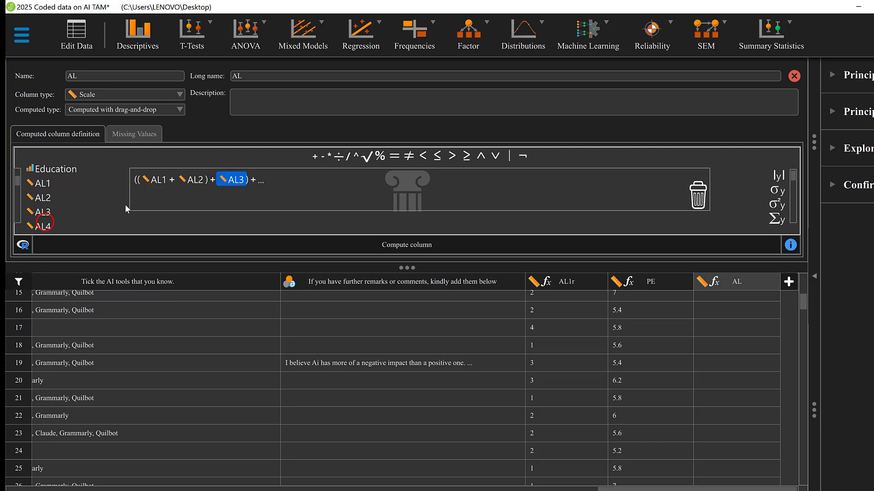
{"action": "left_click", "coordinate": [314, 156]}
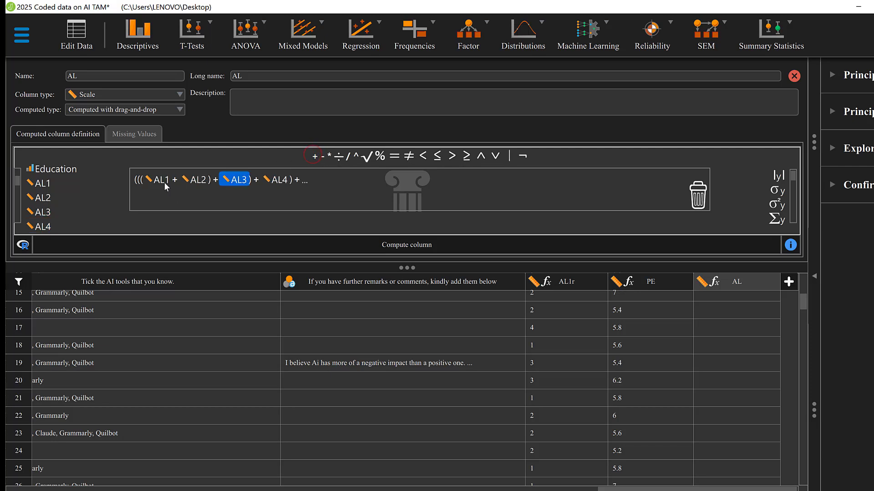
{"action": "scroll", "coordinate": [70, 195], "scroll_direction": "down", "scroll_amount": 1}
{"action": "left_click_drag", "start_coordinate": [39, 184], "coordinate": [304, 180]}
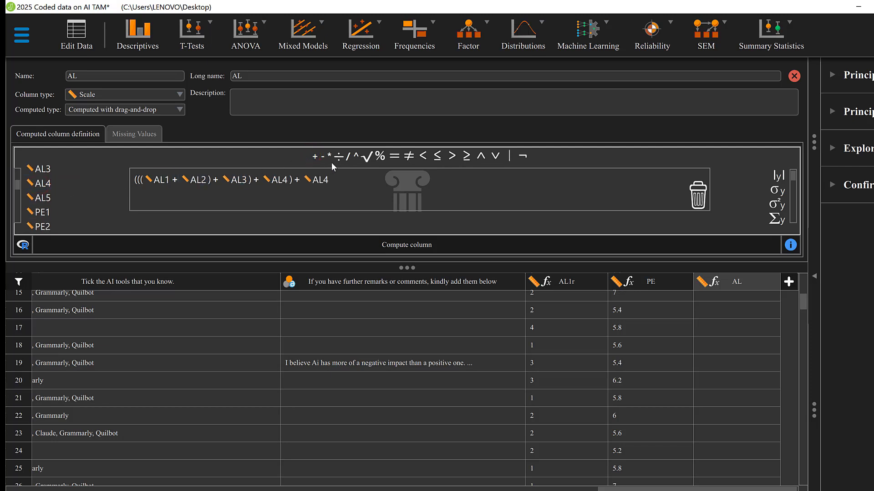
Fix the formula to (AL1+AL2+AL3+AL4+AL5)/5 and compute AL, giving values like 6.4 and 4.8
{"action": "left_click", "coordinate": [348, 157]}
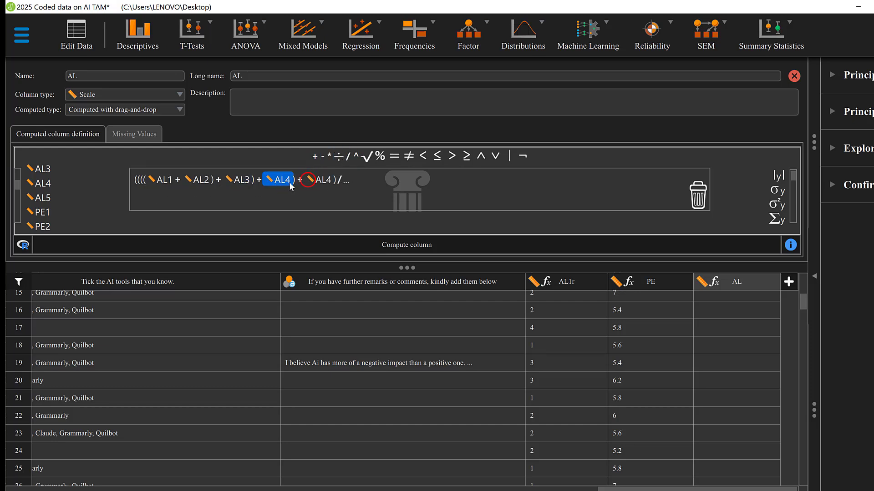
{"action": "left_click_drag", "start_coordinate": [322, 181], "coordinate": [75, 210]}
{"action": "double_click", "coordinate": [43, 198]}
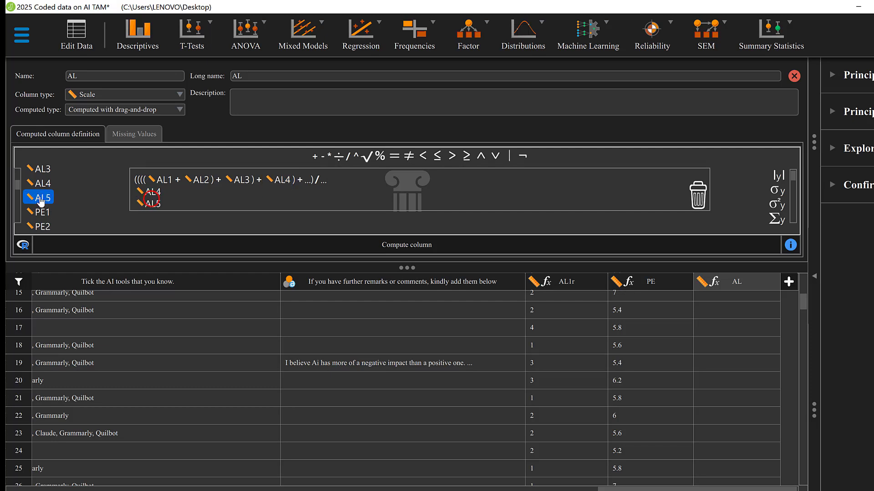
{"action": "left_click_drag", "start_coordinate": [153, 204], "coordinate": [698, 193]}
{"action": "left_click_drag", "start_coordinate": [329, 198], "coordinate": [697, 193]}
{"action": "left_click_drag", "start_coordinate": [47, 197], "coordinate": [309, 182]}
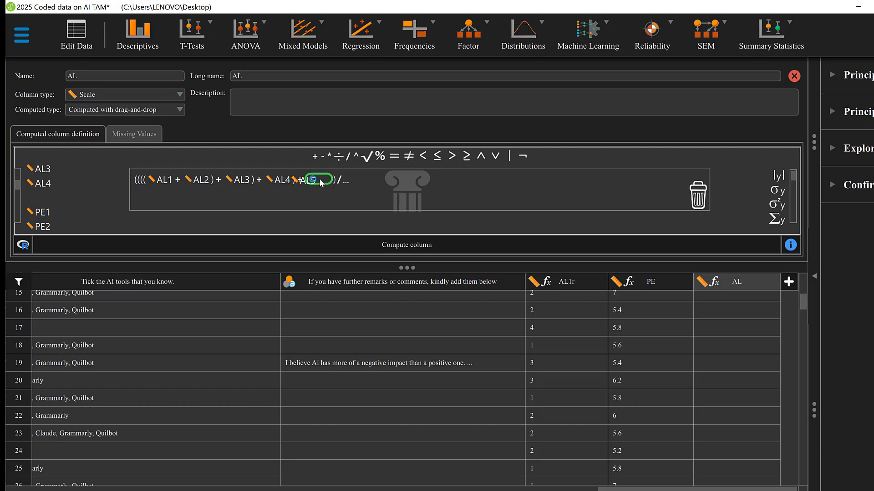
{"action": "left_click", "coordinate": [347, 178]}
{"action": "left_click", "coordinate": [399, 244]}
{"action": "left_click", "coordinate": [394, 246]}
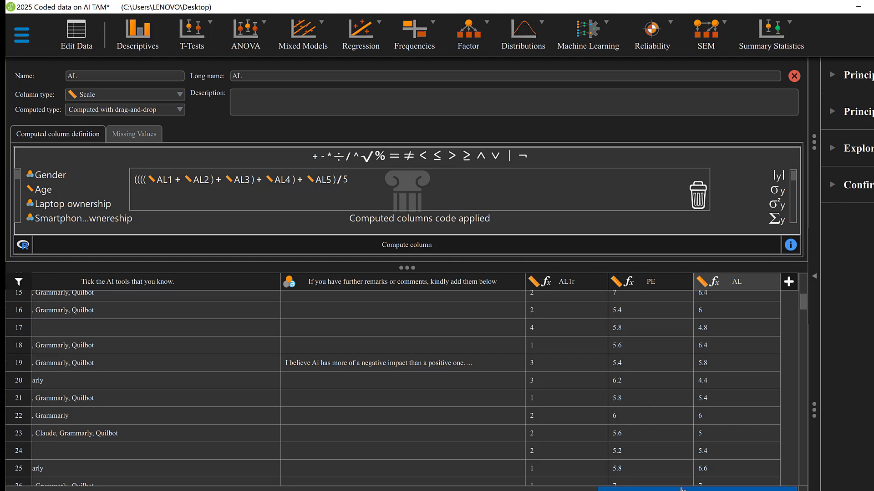
{"action": "scroll", "coordinate": [682, 490], "scroll_direction": "left", "scroll_amount": 3}
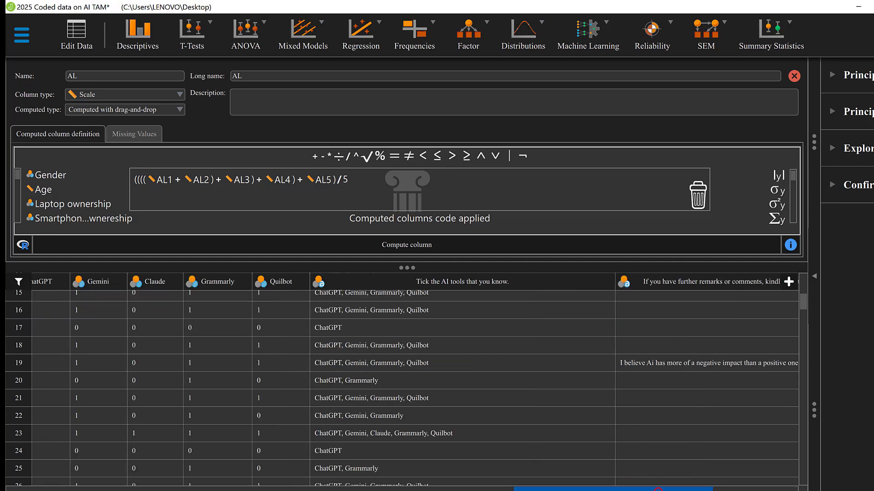
{"action": "scroll", "coordinate": [658, 489], "scroll_direction": "right", "scroll_amount": 3}
{"action": "left_click", "coordinate": [789, 283]}
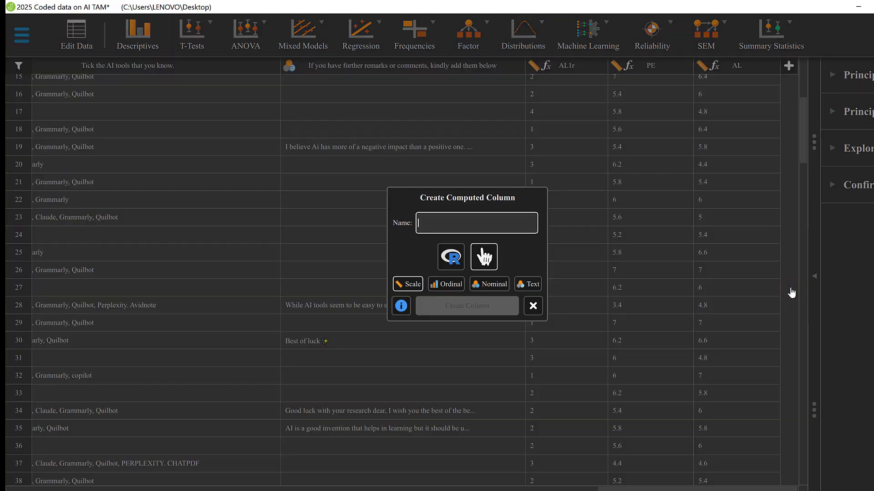
Copy the 'AiA' label from Appendix B and paste it as the new column's name
{"action": "key", "text": "alt+Tab"}
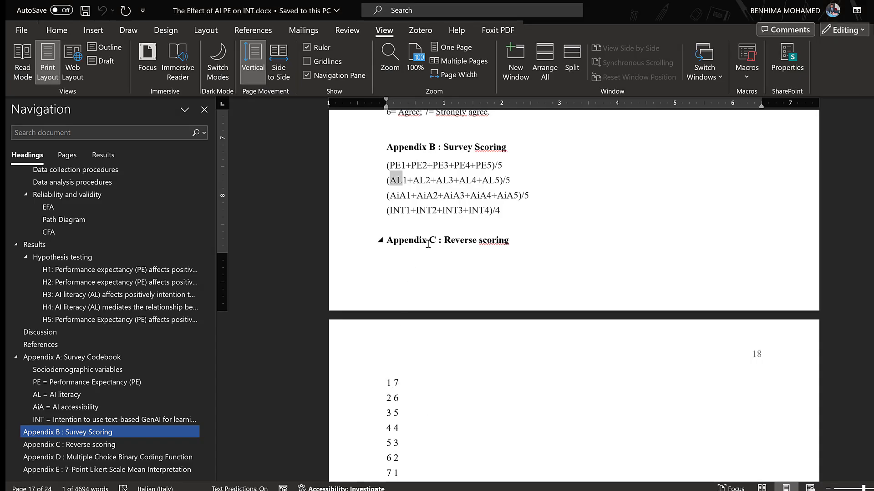
{"action": "left_click_drag", "start_coordinate": [405, 195], "coordinate": [392, 196]}
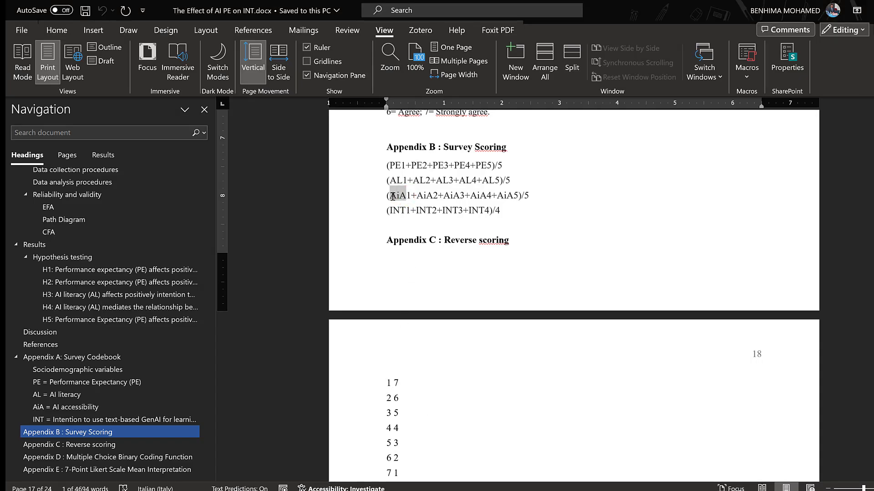
{"action": "right_click", "coordinate": [392, 196]}
{"action": "left_click", "coordinate": [420, 260]}
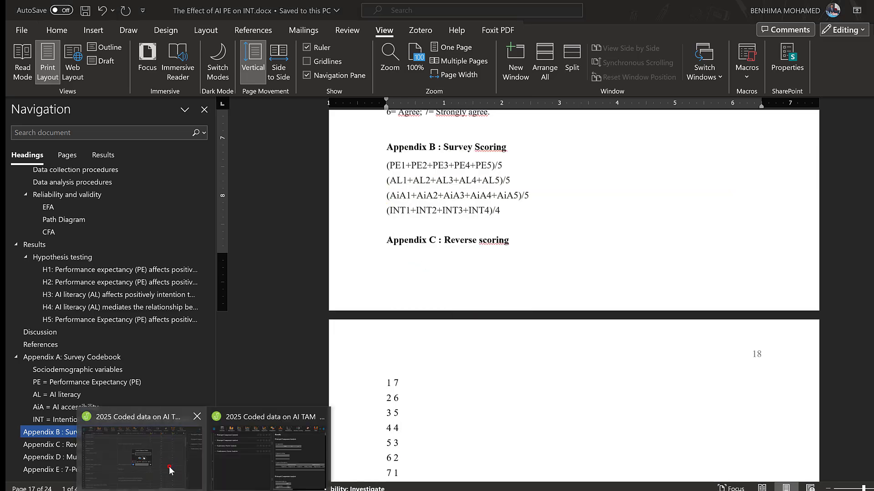
{"action": "left_click", "coordinate": [170, 469]}
{"action": "key", "text": "ctrl+v"}
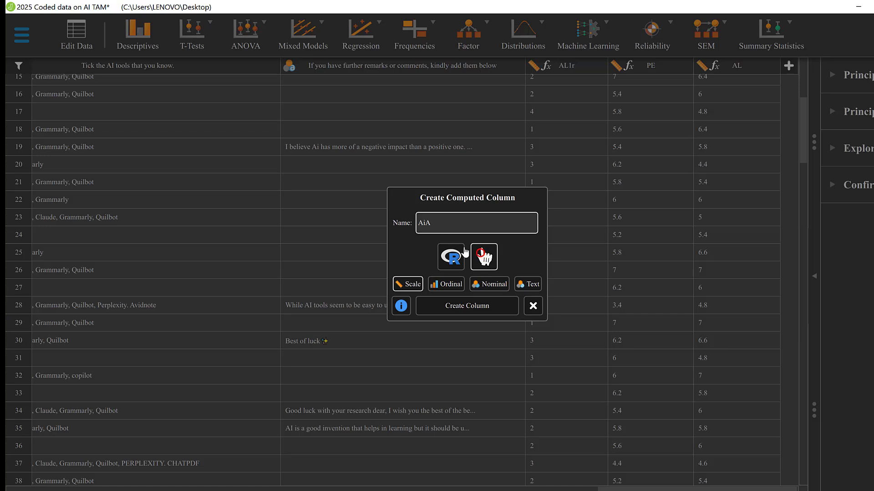
Create the AiA column with a drag-and-drop formula and open its editor
{"action": "left_click", "coordinate": [482, 257]}
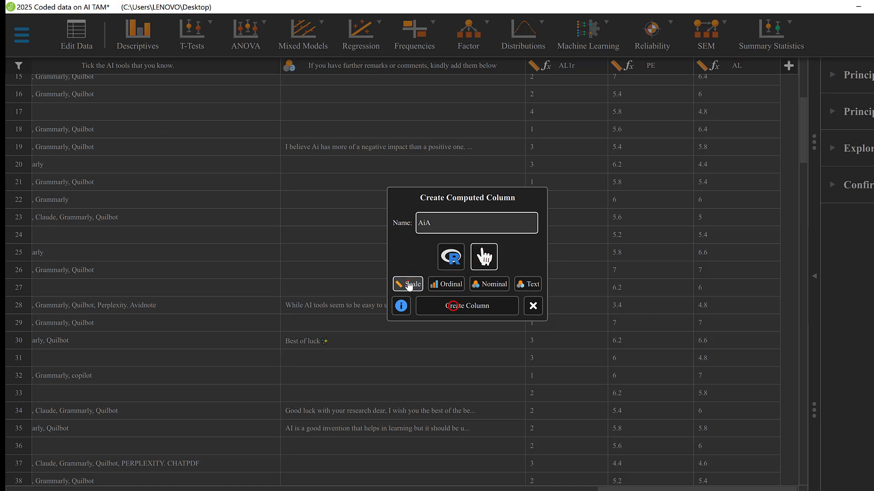
{"action": "left_click", "coordinate": [453, 306]}
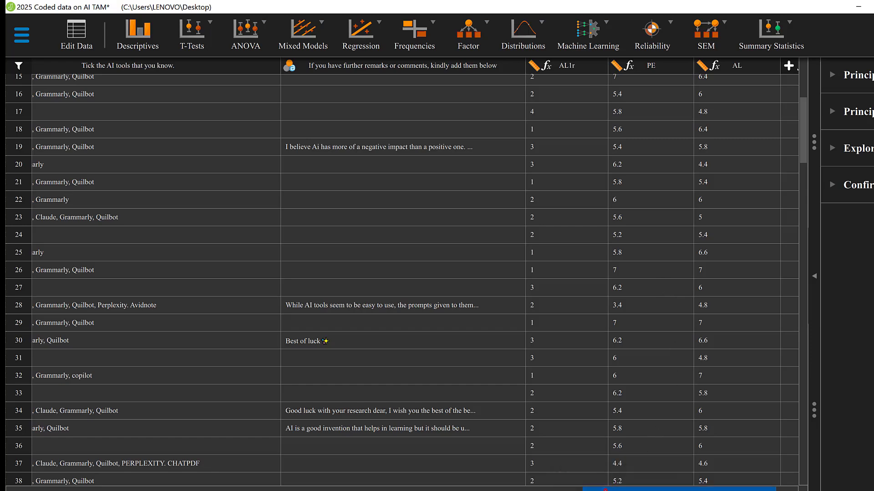
{"action": "left_click_drag", "start_coordinate": [624, 488], "coordinate": [644, 487]}
{"action": "left_click", "coordinate": [730, 68]}
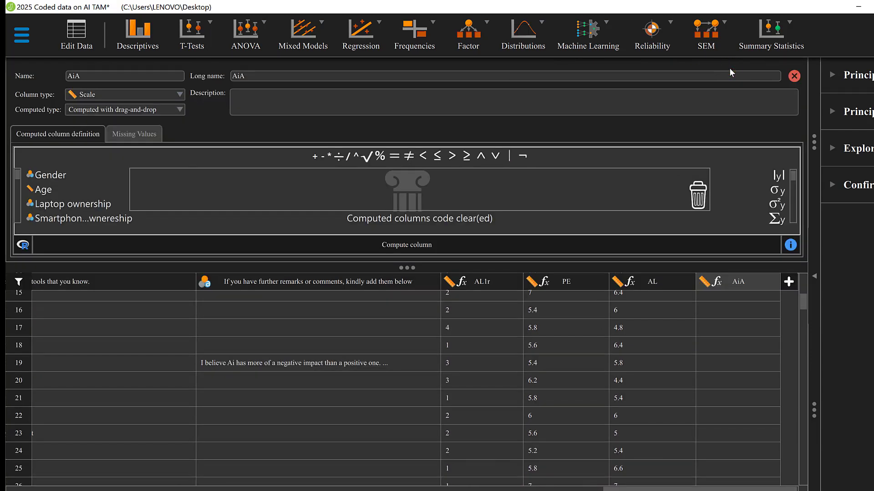
Place AiA1, AiA2 and AiA3 joined by plus operators in the formula
{"action": "scroll", "coordinate": [66, 185], "scroll_direction": "down", "scroll_amount": 5}
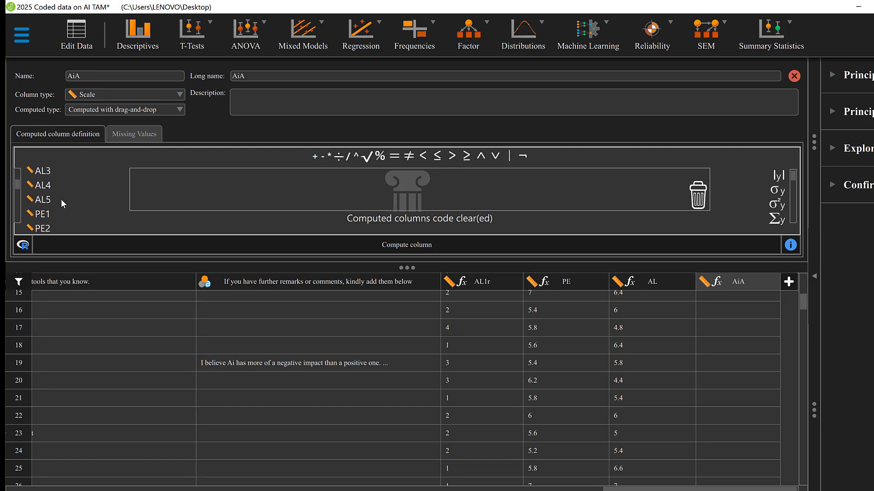
{"action": "scroll", "coordinate": [54, 204], "scroll_direction": "down", "scroll_amount": 5}
{"action": "left_click", "coordinate": [54, 204]}
{"action": "left_click_drag", "start_coordinate": [46, 197], "coordinate": [151, 180]}
{"action": "left_click", "coordinate": [315, 156]}
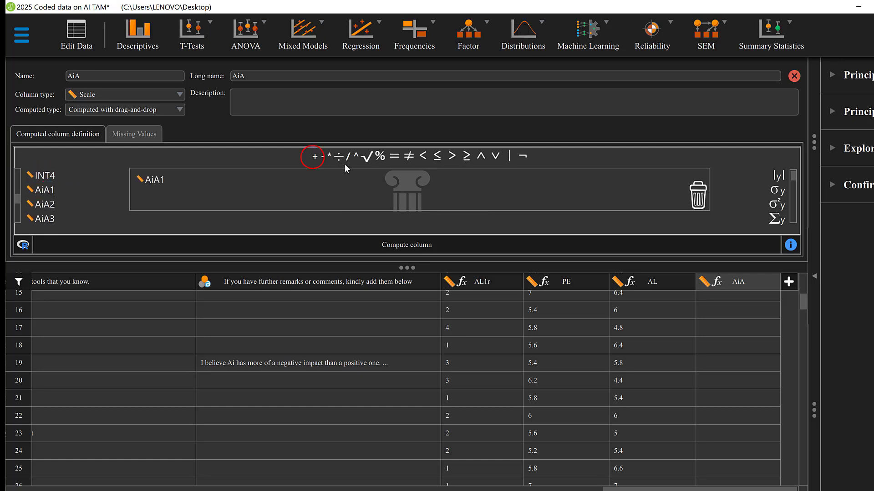
{"action": "left_click", "coordinate": [49, 204]}
{"action": "left_click_drag", "start_coordinate": [48, 205], "coordinate": [186, 180]}
{"action": "left_click", "coordinate": [315, 156]}
{"action": "left_click_drag", "start_coordinate": [48, 219], "coordinate": [177, 180]}
{"action": "left_click_drag", "start_coordinate": [55, 218], "coordinate": [269, 175]}
{"action": "left_click", "coordinate": [311, 157]}
Remove the misplaced AiA4 and complete the sum with AiA4 and AiA5
{"action": "scroll", "coordinate": [75, 215], "scroll_direction": "down", "scroll_amount": 3}
{"action": "left_click", "coordinate": [53, 191]}
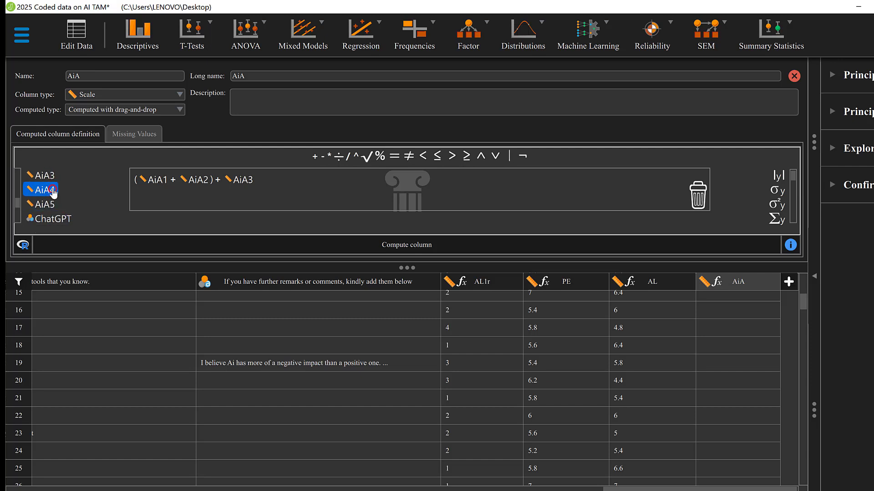
{"action": "left_click", "coordinate": [231, 185]}
{"action": "left_click", "coordinate": [150, 193]}
{"action": "left_click_drag", "start_coordinate": [151, 196], "coordinate": [696, 195]}
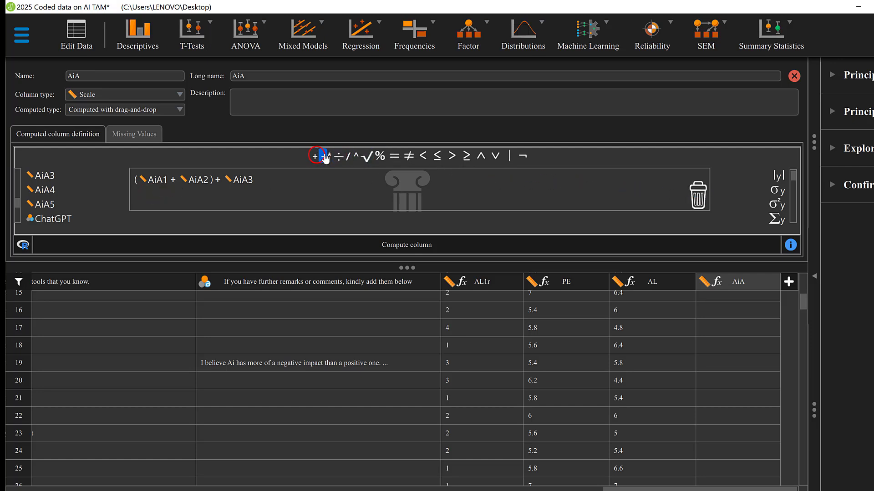
{"action": "left_click_drag", "start_coordinate": [314, 156], "coordinate": [281, 171]}
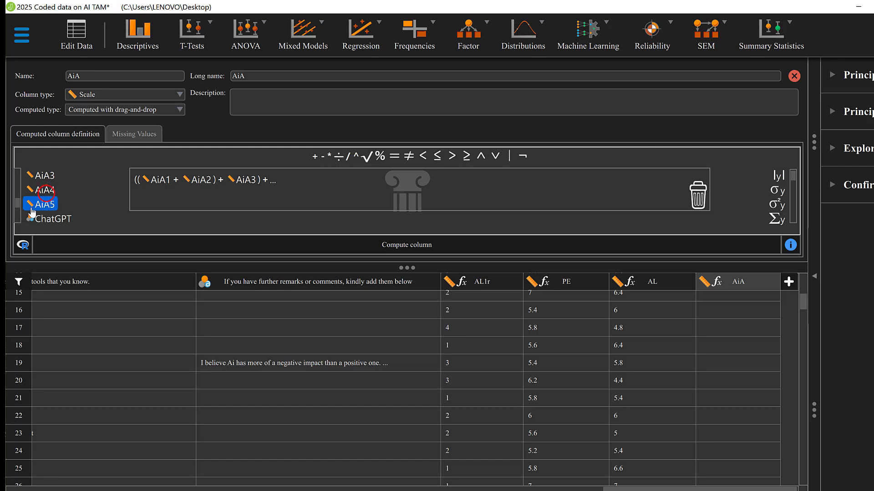
{"action": "double_click", "coordinate": [81, 192]}
{"action": "double_click", "coordinate": [313, 156]}
{"action": "left_click_drag", "start_coordinate": [89, 201], "coordinate": [342, 192]}
Divide the AiA sum by 5 and compute the column, giving values like 5.6, 3.2, 6.2
{"action": "double_click", "coordinate": [347, 158]}
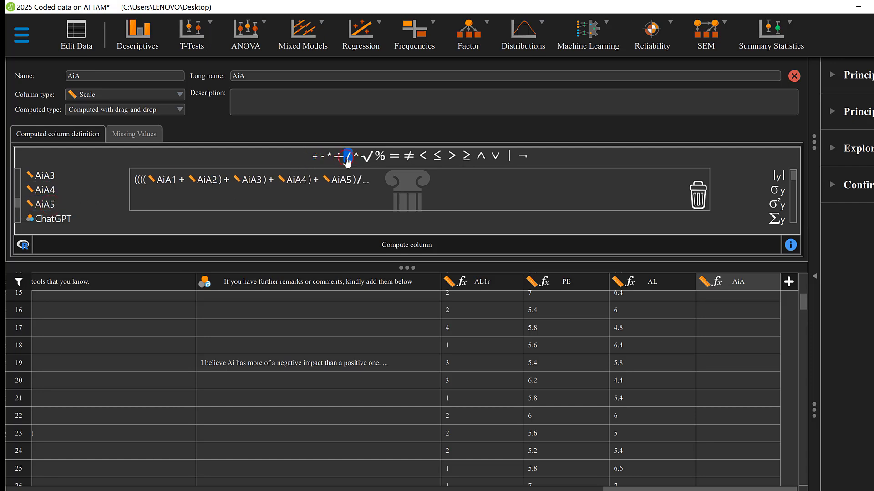
{"action": "left_click", "coordinate": [364, 182]}
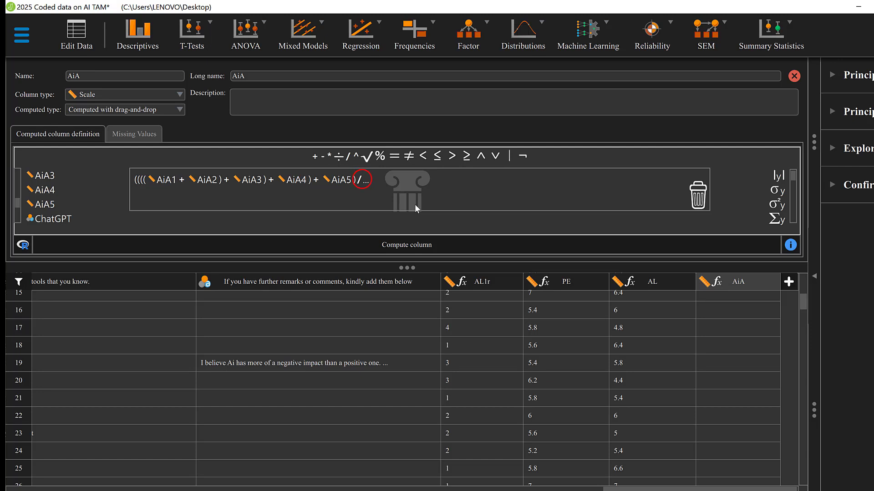
{"action": "left_click", "coordinate": [400, 246]}
{"action": "left_click", "coordinate": [368, 178]}
{"action": "type", "text": "5"}
{"action": "left_click", "coordinate": [396, 240]}
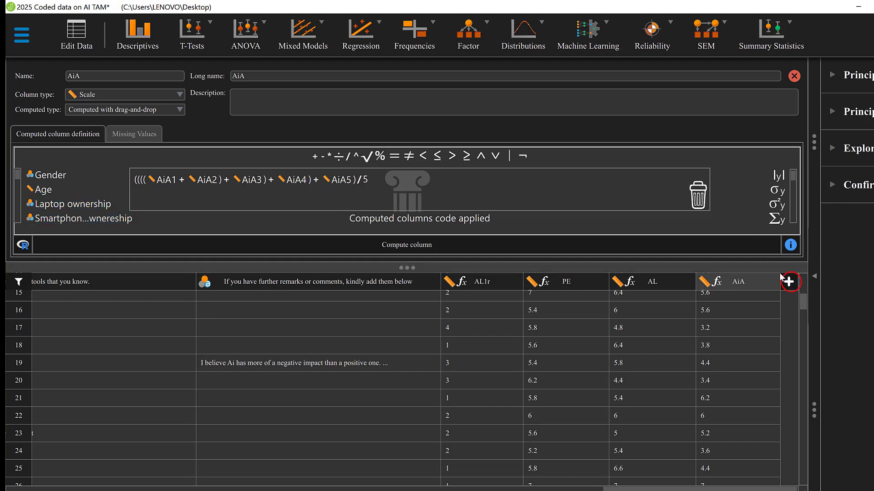
{"action": "left_click", "coordinate": [789, 282]}
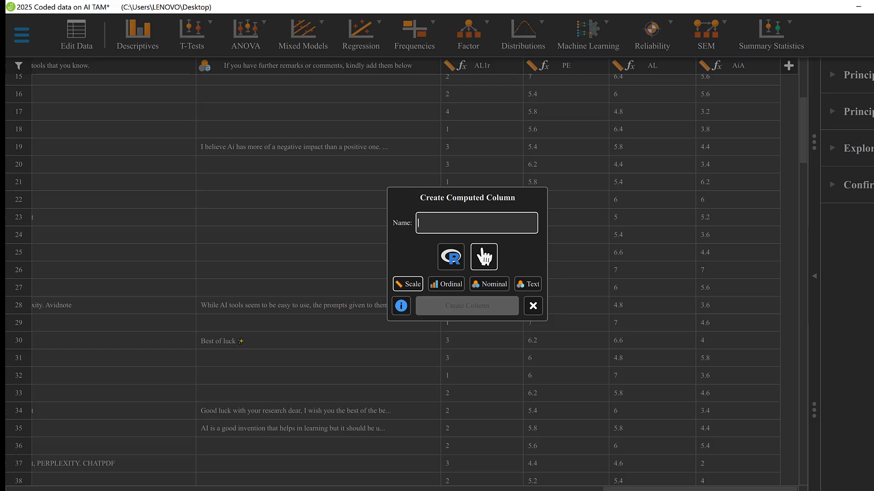
Copy the 'INT' label from the Appendix B scoring line in Word
{"action": "key", "text": "alt+Tab"}
{"action": "left_click", "coordinate": [404, 210]}
{"action": "double_click", "coordinate": [399, 210]}
{"action": "right_click", "coordinate": [394, 215]}
{"action": "left_click", "coordinate": [430, 282]}
{"action": "key", "text": "alt+Tab"}
Build the sum INT1+INT2+INT3+INT4 in the INT drag-and-drop formula
{"action": "scroll", "coordinate": [68, 195], "scroll_direction": "down", "scroll_amount": 3}
{"action": "scroll", "coordinate": [61, 211], "scroll_direction": "down", "scroll_amount": 5}
{"action": "left_click", "coordinate": [47, 198]}
{"action": "left_click_drag", "start_coordinate": [43, 169], "coordinate": [153, 180]}
{"action": "left_click", "coordinate": [314, 156]}
{"action": "double_click", "coordinate": [48, 183]}
{"action": "left_click", "coordinate": [313, 156]}
{"action": "left_click_drag", "start_coordinate": [47, 198], "coordinate": [254, 176]}
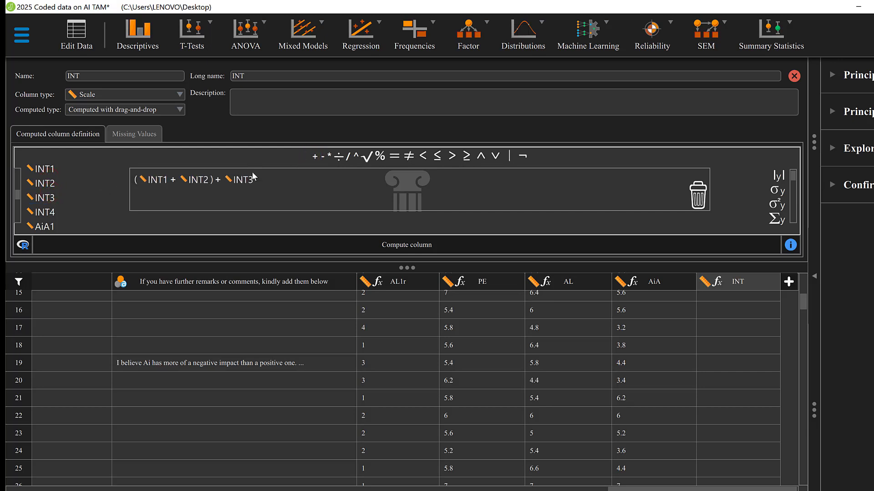
{"action": "left_click", "coordinate": [313, 157]}
{"action": "left_click", "coordinate": [39, 212]}
{"action": "double_click", "coordinate": [39, 212]}
Divide the INT sum by 4 and compute the INT column
{"action": "left_click", "coordinate": [313, 156]}
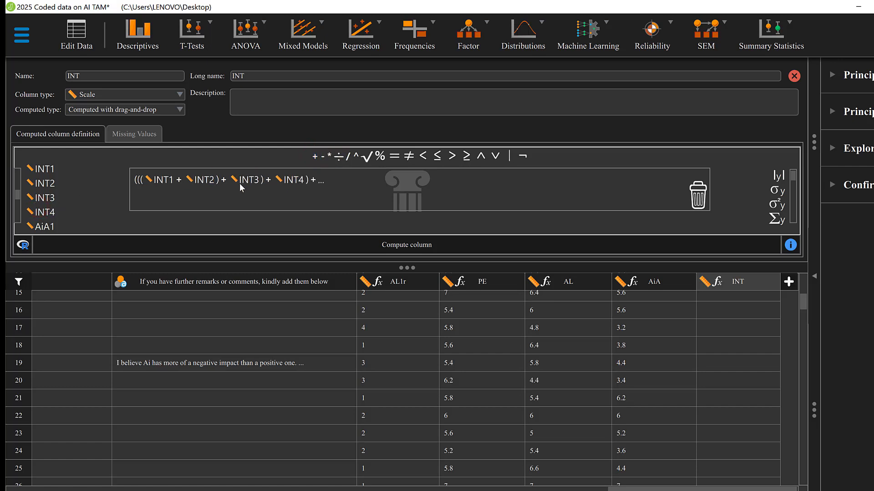
{"action": "left_click", "coordinate": [46, 213]}
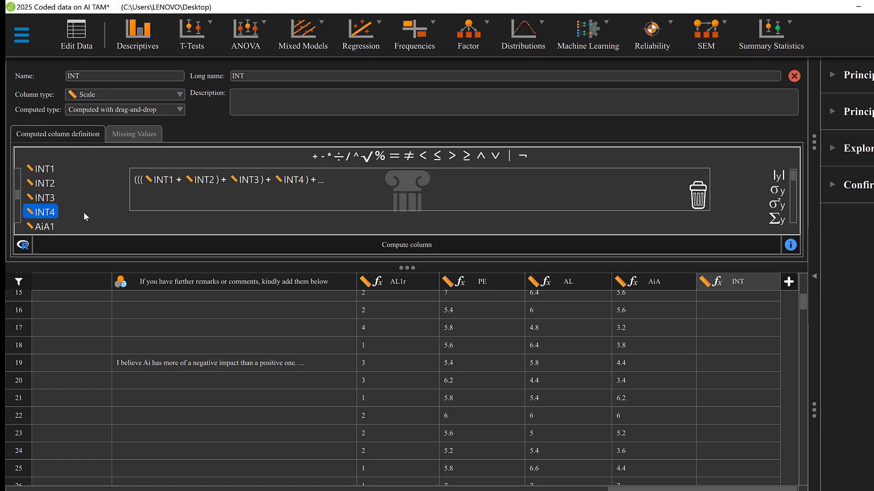
{"action": "left_click", "coordinate": [323, 180]}
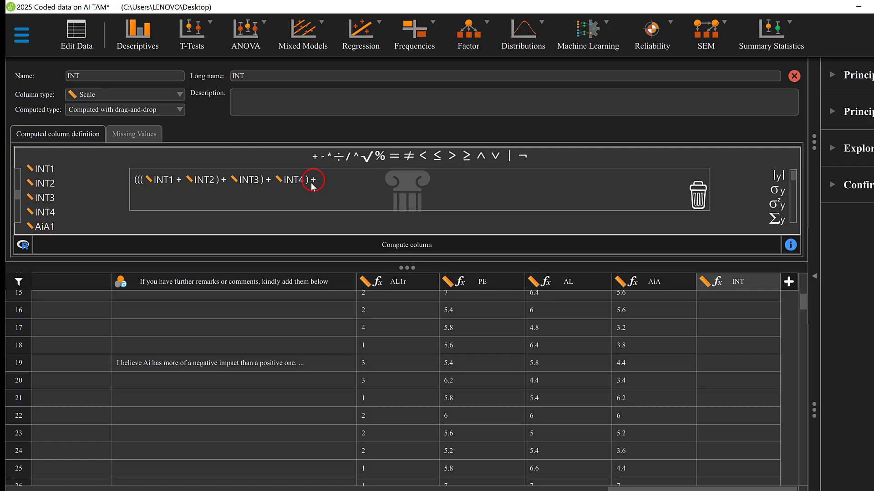
{"action": "mouse_move", "coordinate": [313, 187]}
{"action": "left_mouse_down"}
{"action": "mouse_move", "coordinate": [327, 186]}
{"action": "mouse_move", "coordinate": [314, 181]}
{"action": "left_mouse_up"}
{"action": "left_click", "coordinate": [348, 157]}
{"action": "left_click", "coordinate": [406, 244]}
{"action": "left_click", "coordinate": [642, 489]}
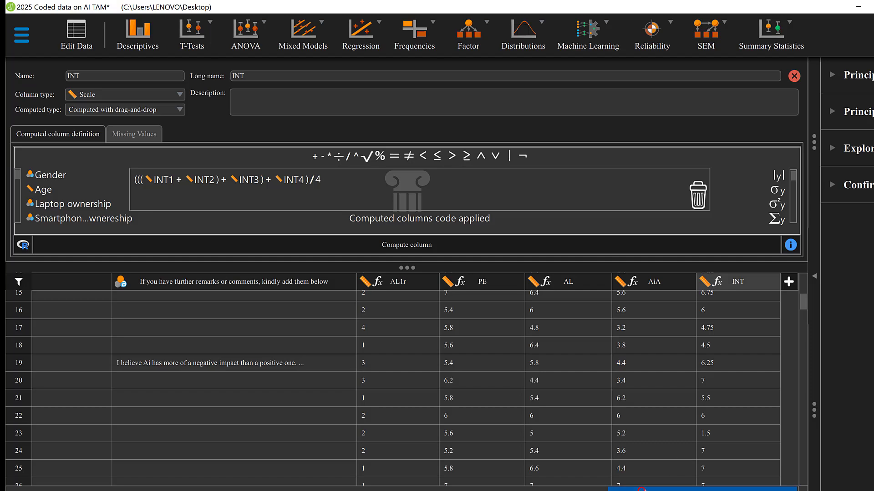
{"action": "left_click_drag", "start_coordinate": [643, 488], "coordinate": [558, 489]}
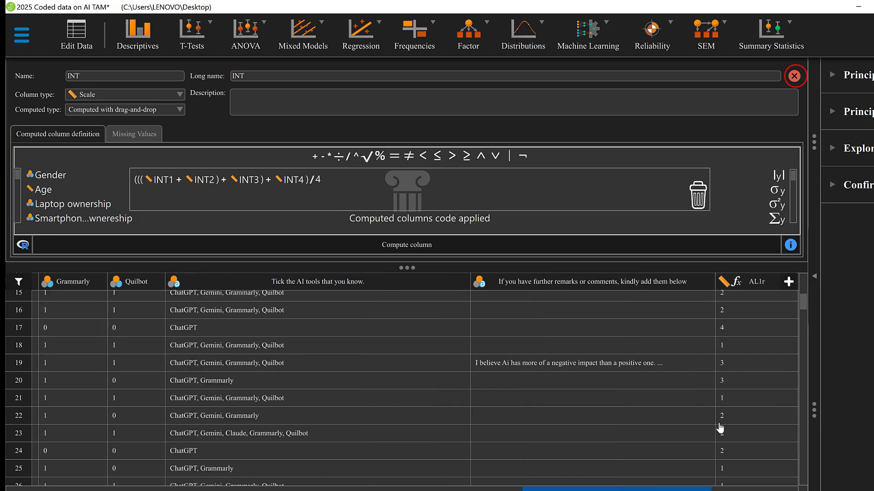
Close the INT formula editor and bring the PE, AL, AiA and INT columns into view from row 1
{"action": "left_click", "coordinate": [794, 76]}
{"action": "scroll", "coordinate": [612, 182], "scroll_direction": "up", "scroll_amount": 2}
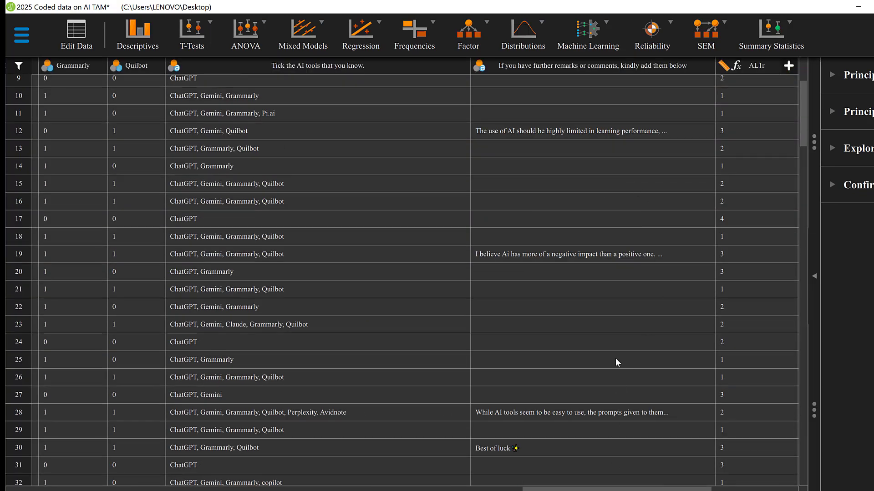
{"action": "scroll", "coordinate": [615, 359], "scroll_direction": "up", "scroll_amount": 3}
{"action": "left_click_drag", "start_coordinate": [605, 487], "coordinate": [734, 477]}
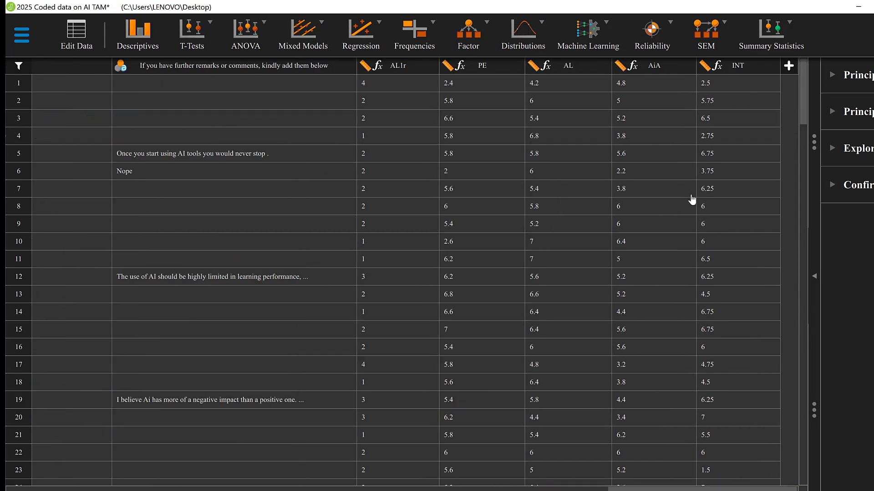
{"action": "scroll", "coordinate": [682, 173], "scroll_direction": "down", "scroll_amount": 2}
{"action": "scroll", "coordinate": [683, 179], "scroll_direction": "up", "scroll_amount": 2}
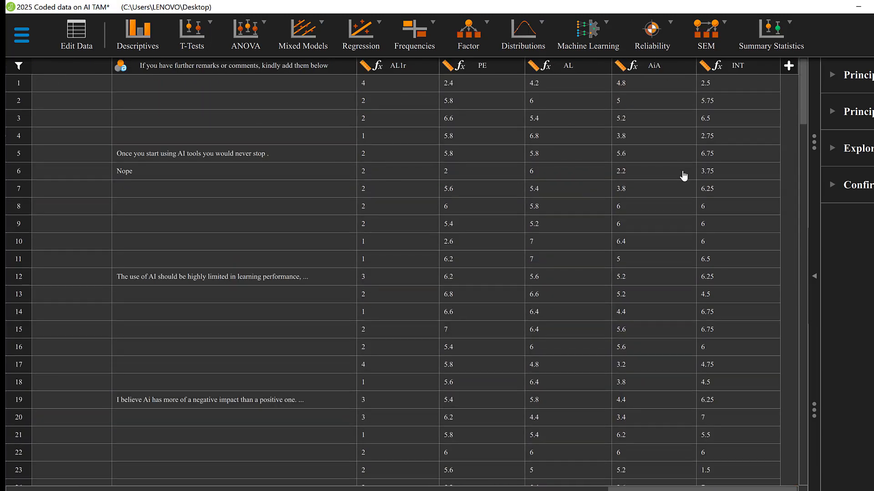